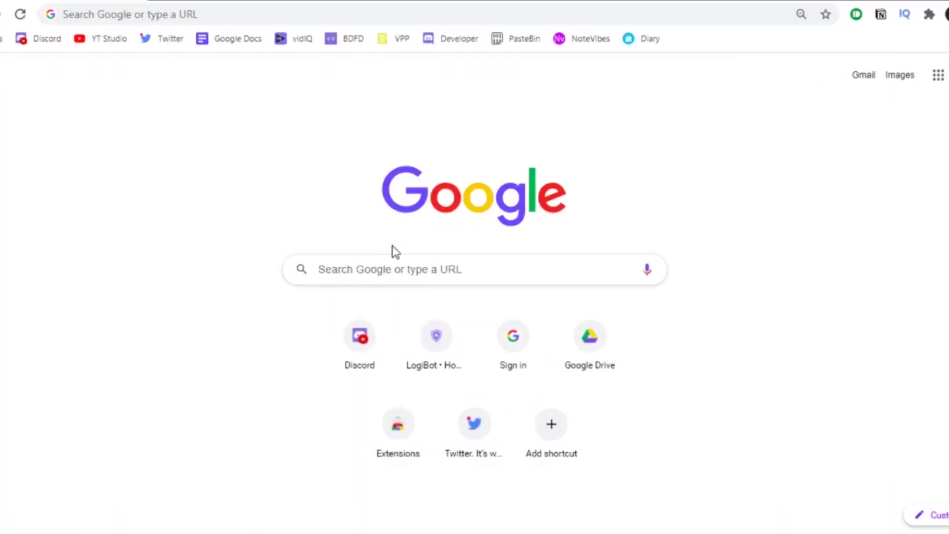
{"action": "type", "text": "disco"}
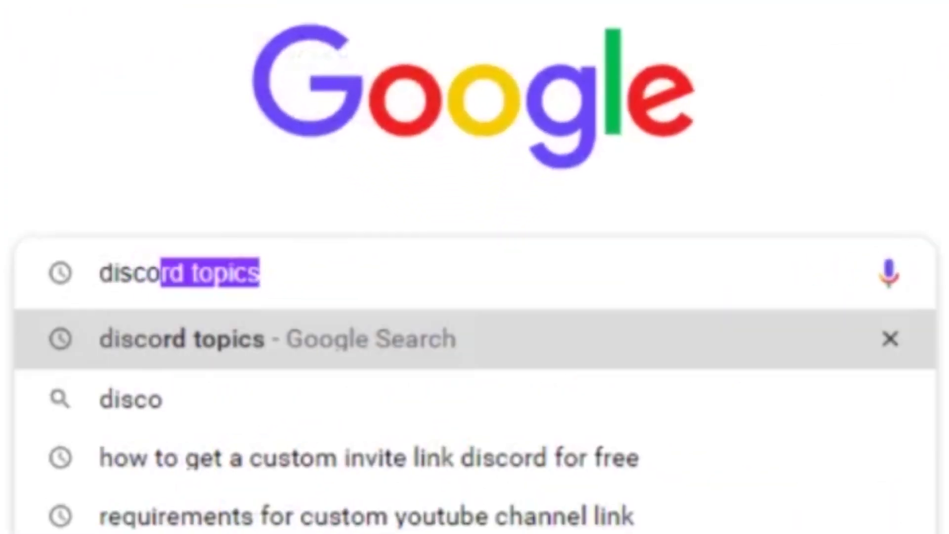
{"action": "type", "text": "rd.i"}
{"action": "type", "text": "o"}
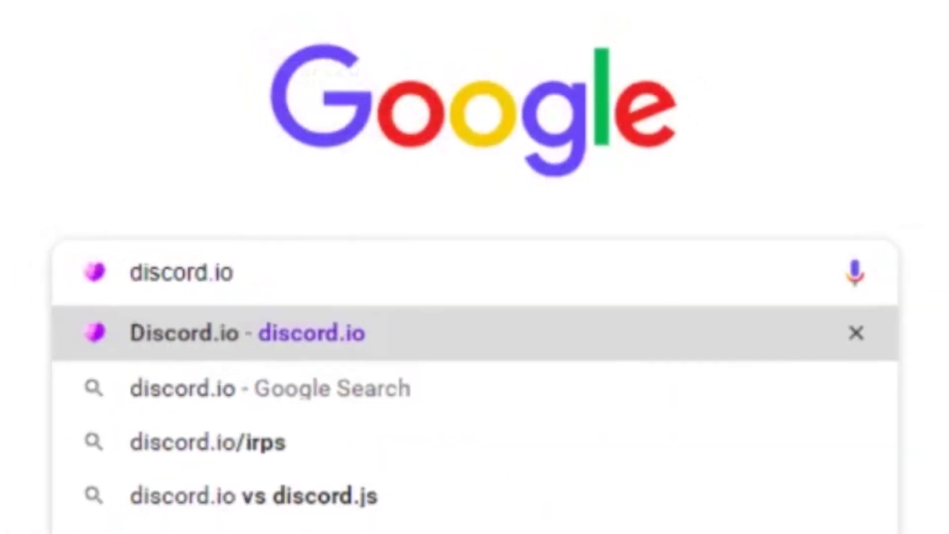
Step: Load the discord.io website from Chrome's new tab
{"action": "key", "text": "Return"}
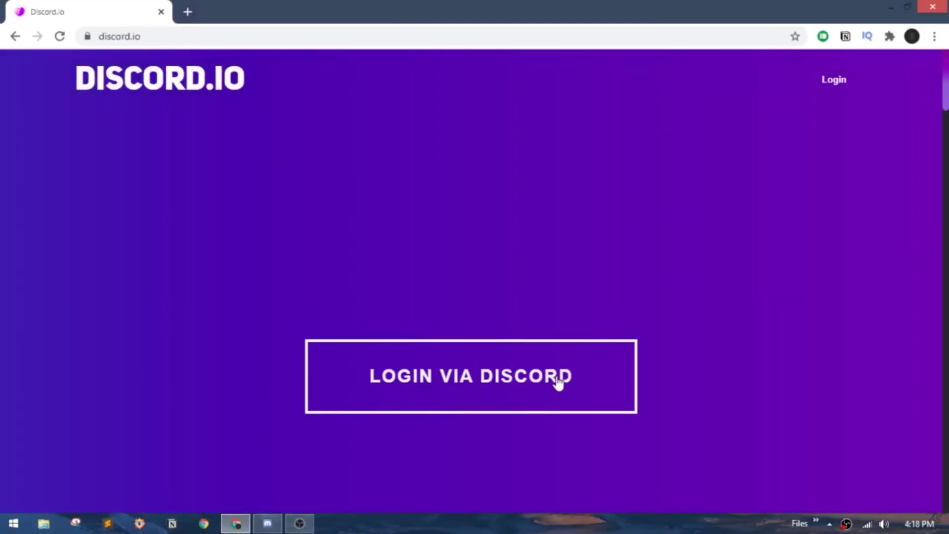
Step: Log in to Discord.io with the Discord account and bring up the Discord app
{"action": "left_click", "coordinate": [558, 382]}
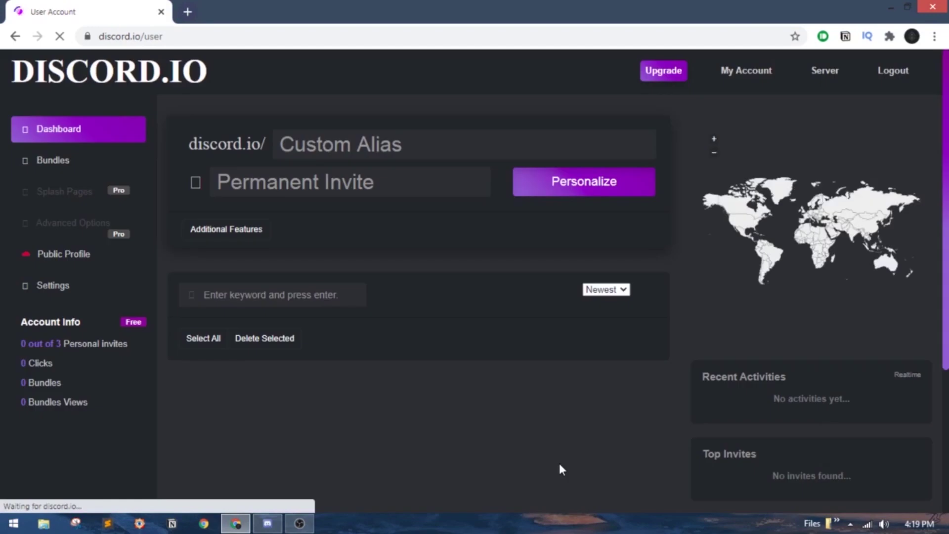
{"action": "left_click", "coordinate": [267, 523]}
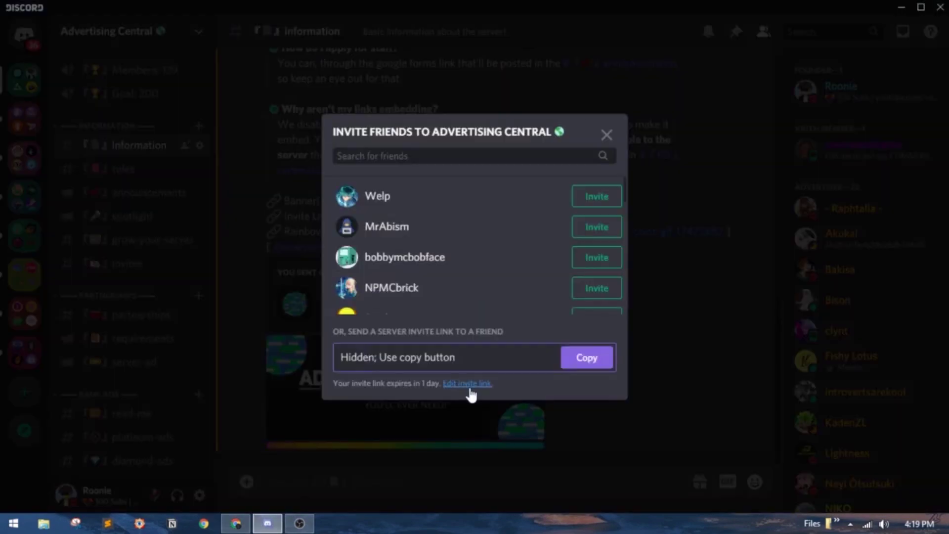
Step: Regenerate the Advertising Central invite with Expire After Never and No limit uses, and copy it
{"action": "left_click", "coordinate": [460, 386]}
{"action": "left_click", "coordinate": [421, 145]}
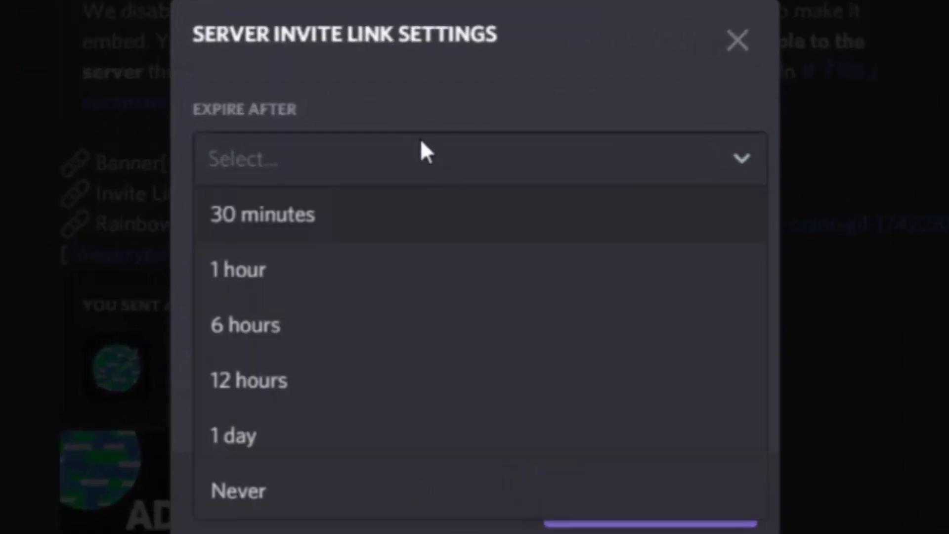
{"action": "left_click", "coordinate": [252, 516]}
{"action": "left_click", "coordinate": [339, 278]}
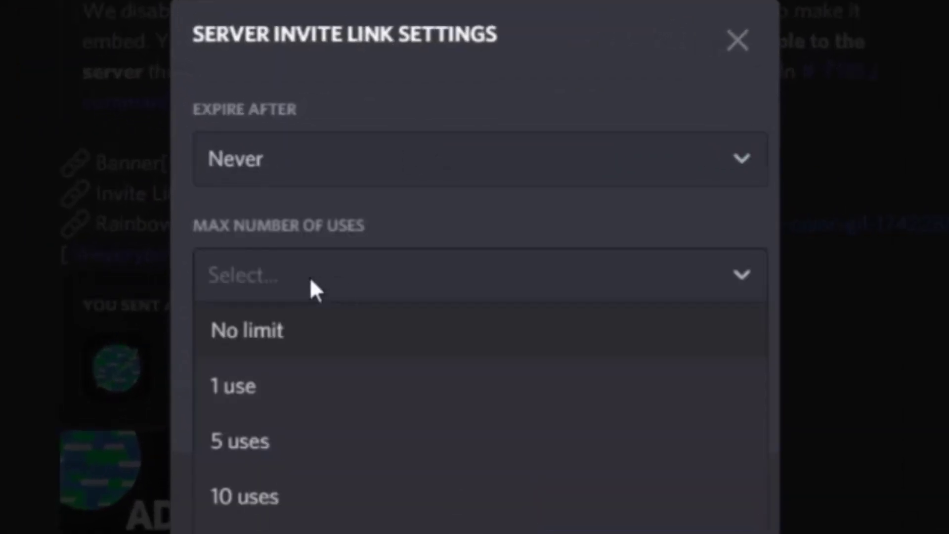
{"action": "left_click", "coordinate": [286, 340]}
{"action": "left_click", "coordinate": [668, 502]}
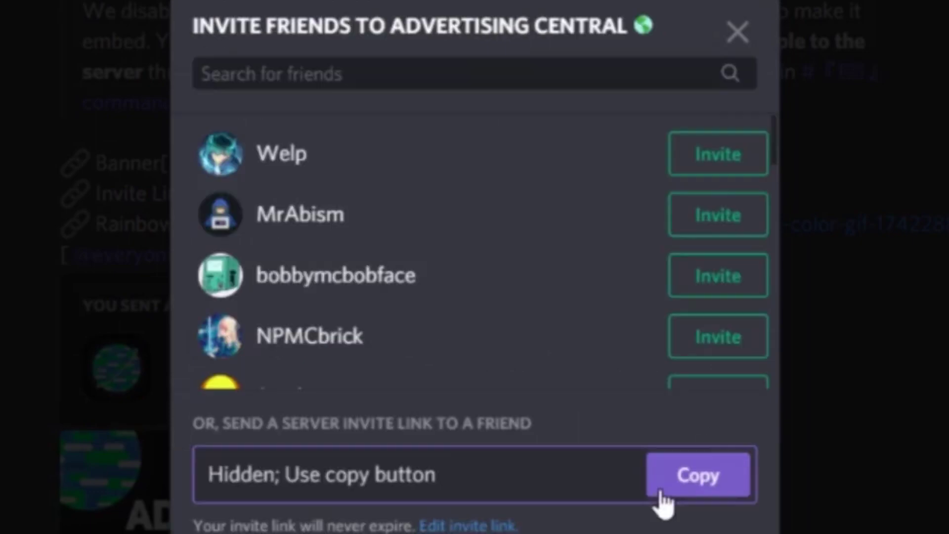
{"action": "left_click", "coordinate": [700, 476]}
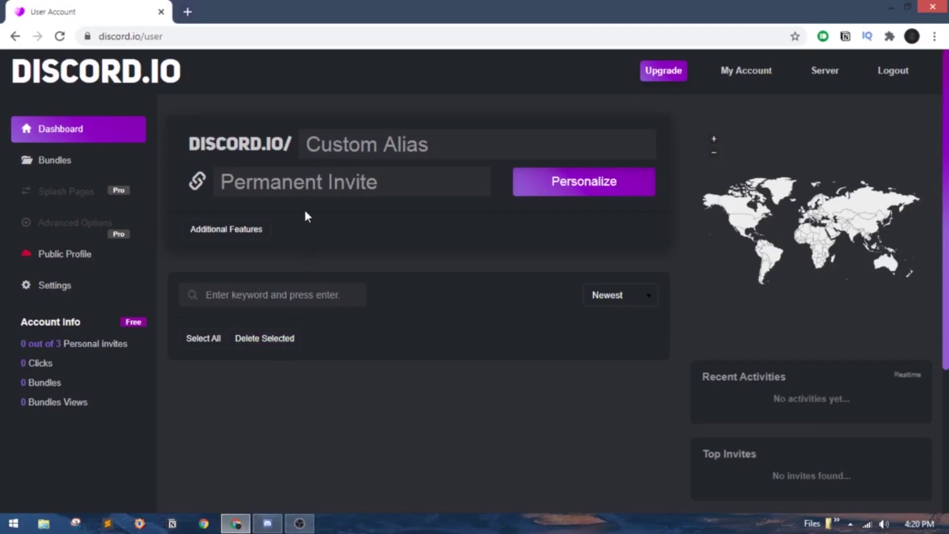
Step: Paste the invite as the Permanent Invite and create the custom alias 'ads-central'
{"action": "left_click", "coordinate": [314, 187]}
{"action": "key", "text": "ctrl+v"}
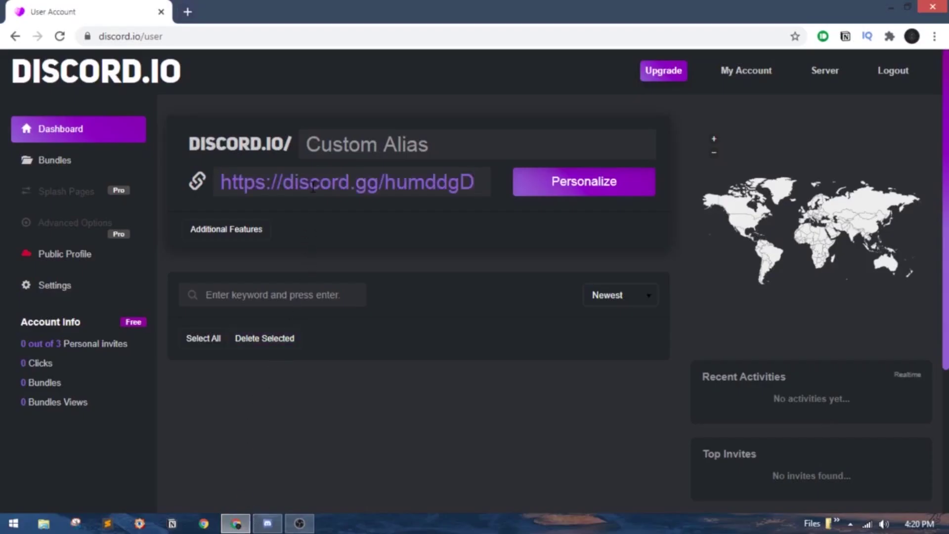
{"action": "left_click", "coordinate": [385, 135]}
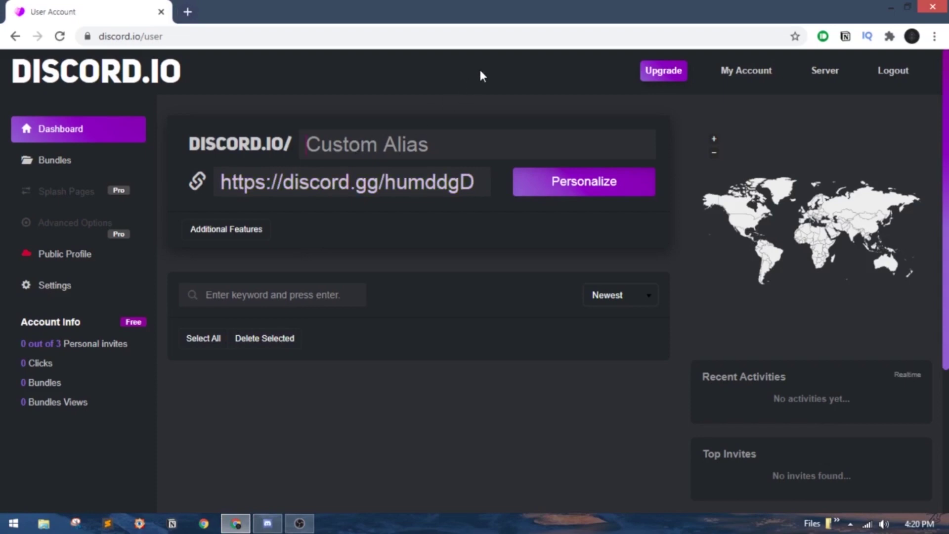
{"action": "type", "text": "adverads-central"}
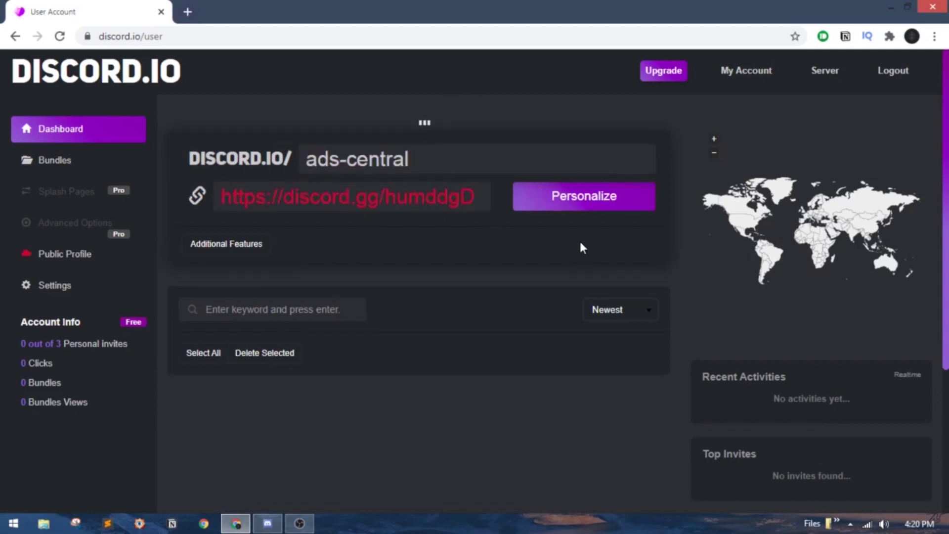
{"action": "key", "text": "Return"}
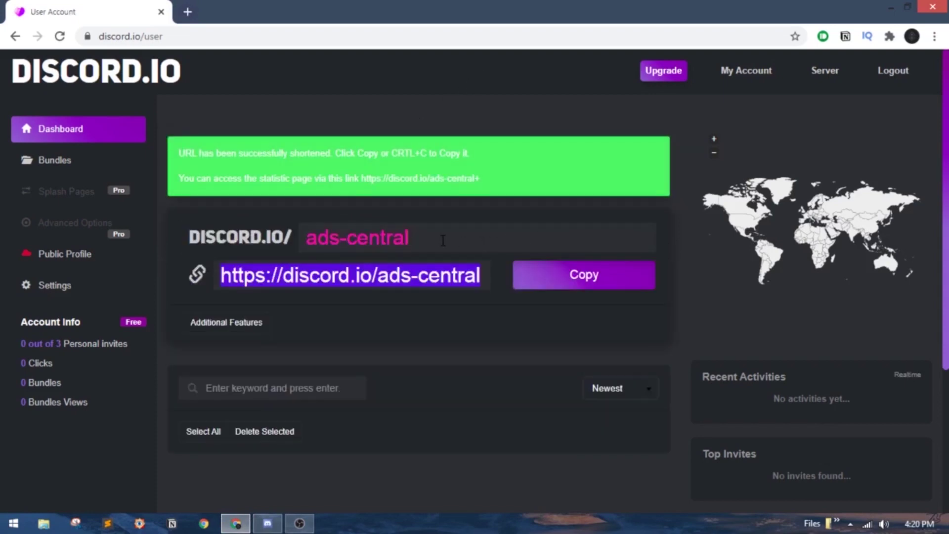
Step: Post the discord.io/ads-central short link in the Discord general chat
{"action": "key", "text": "alt+Tab"}
{"action": "key", "text": "ctrl+v"}
{"action": "key", "text": "Return"}
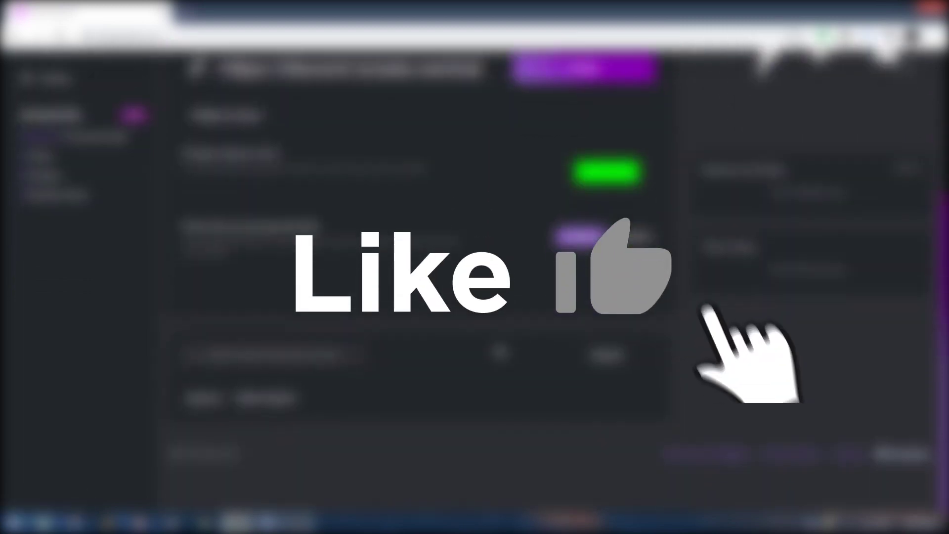
{"action": "scroll", "coordinate": [593, 397], "scroll_direction": "up", "scroll_amount": 2}
{"action": "scroll", "coordinate": [519, 394], "scroll_direction": "up", "scroll_amount": 1}
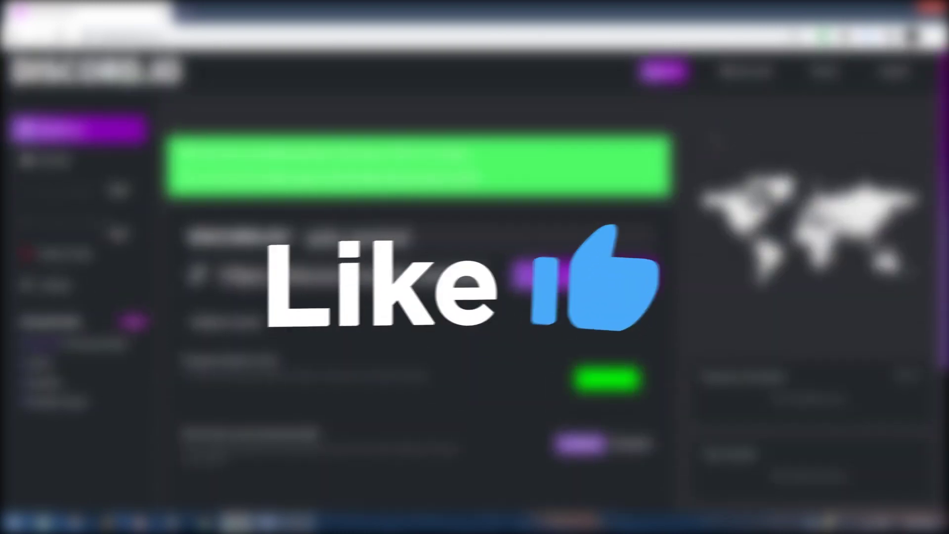